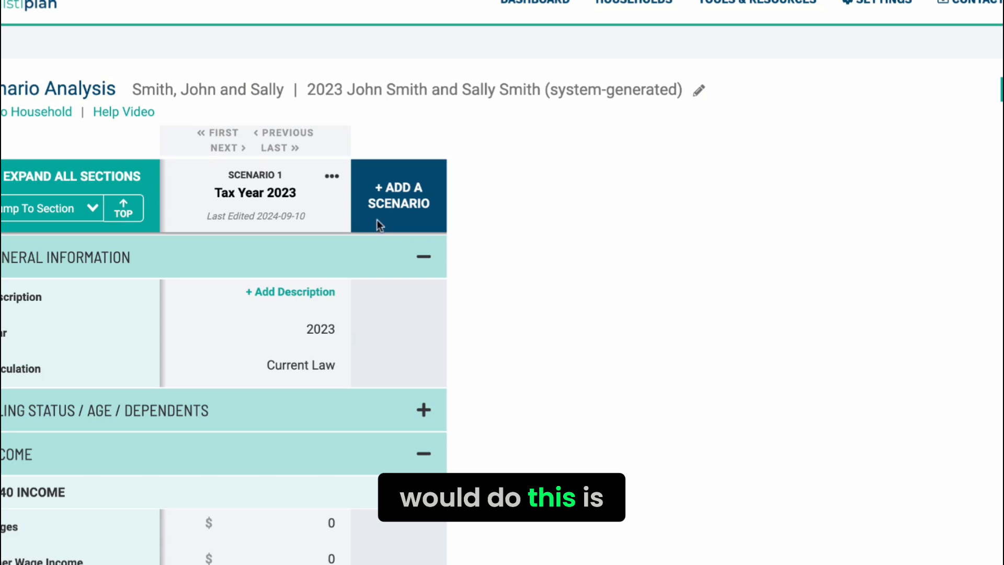
Step: Add a second scenario by copying the existing scenario "1: Tax Year 2023"
click(439, 193)
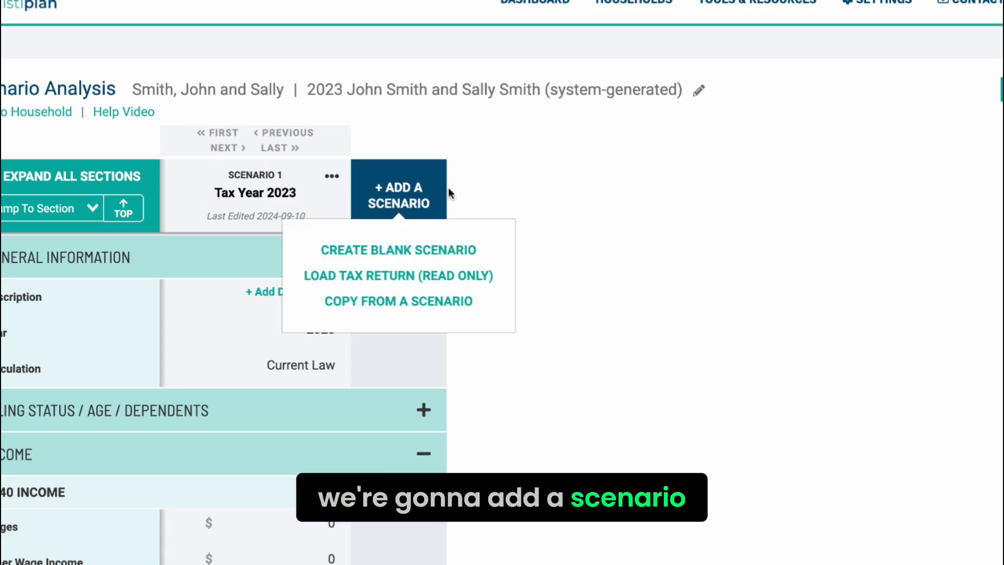
click(437, 307)
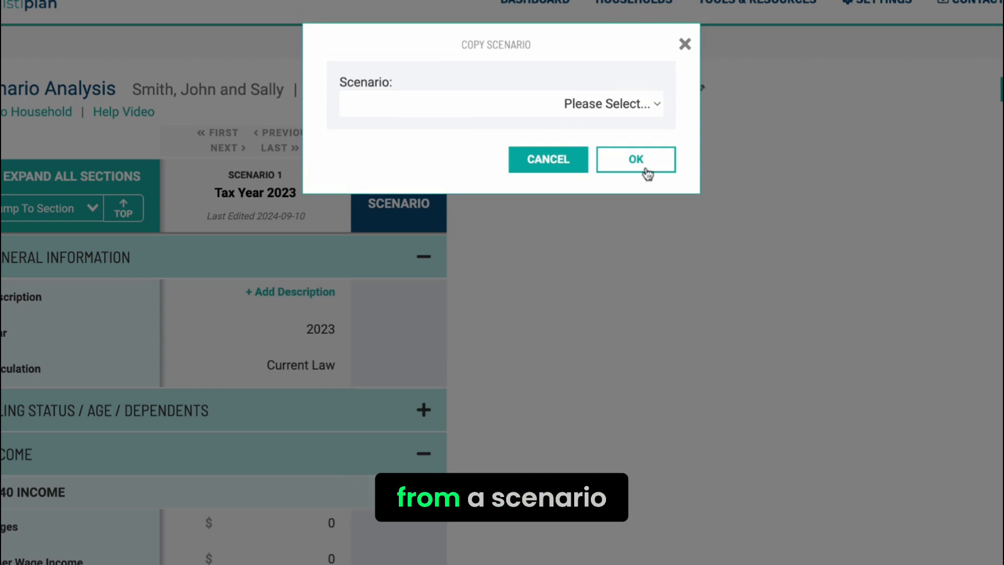
click(626, 108)
click(593, 131)
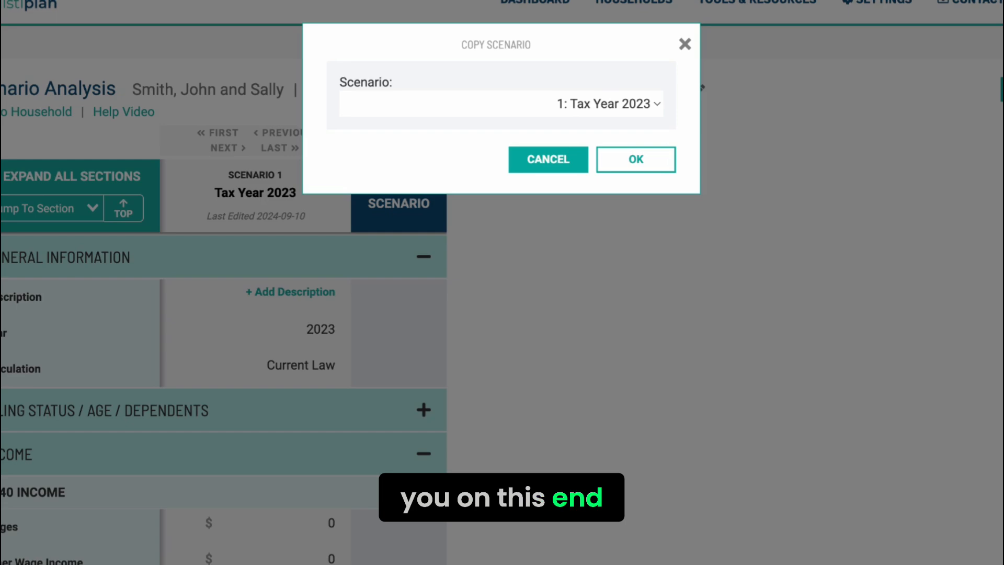
click(635, 169)
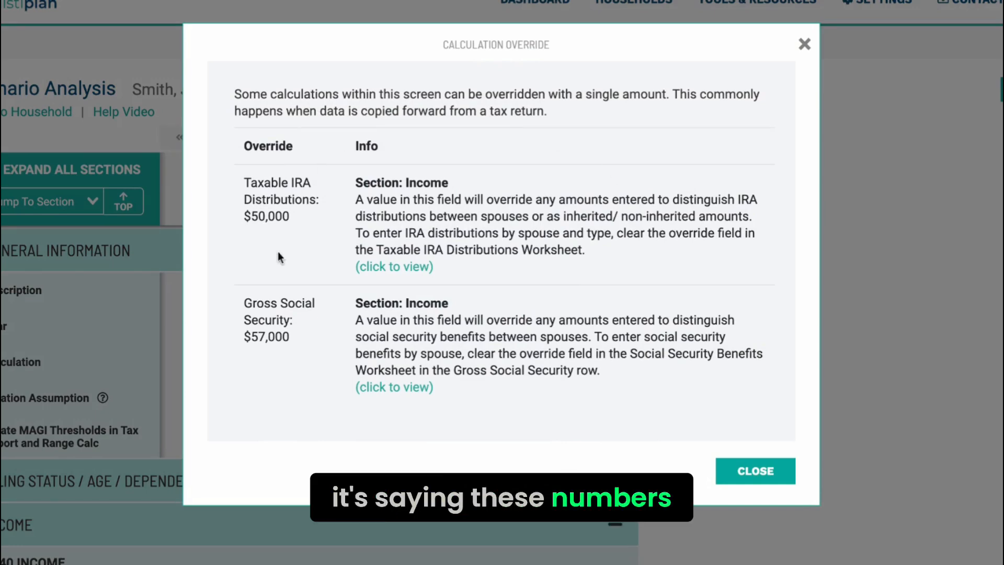
Step: Review the calculation overrides for taxable IRA distributions and gross Social Security, and dismiss the notice
drag(296, 217, 247, 218)
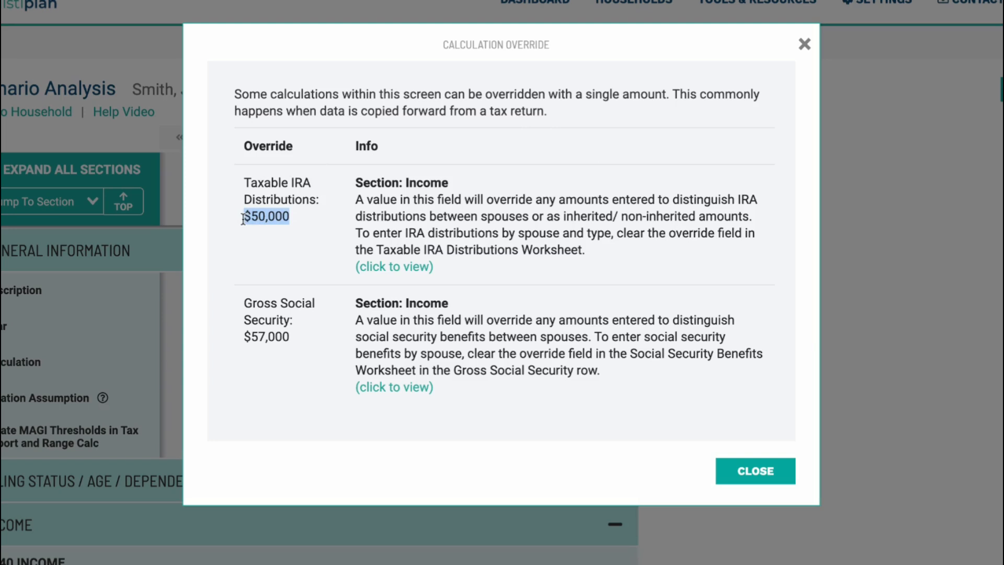
drag(296, 337, 244, 340)
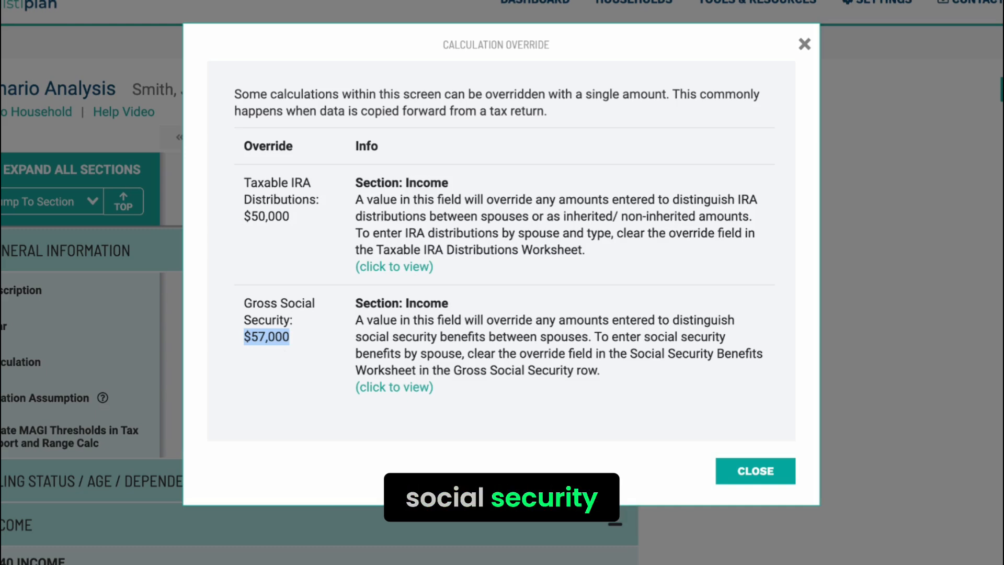
click(298, 337)
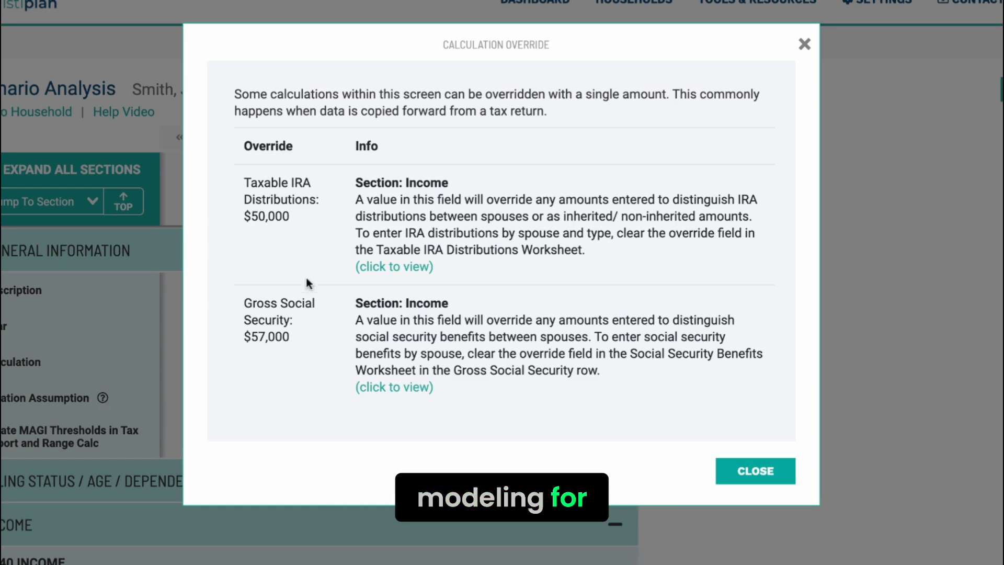
drag(295, 339, 239, 340)
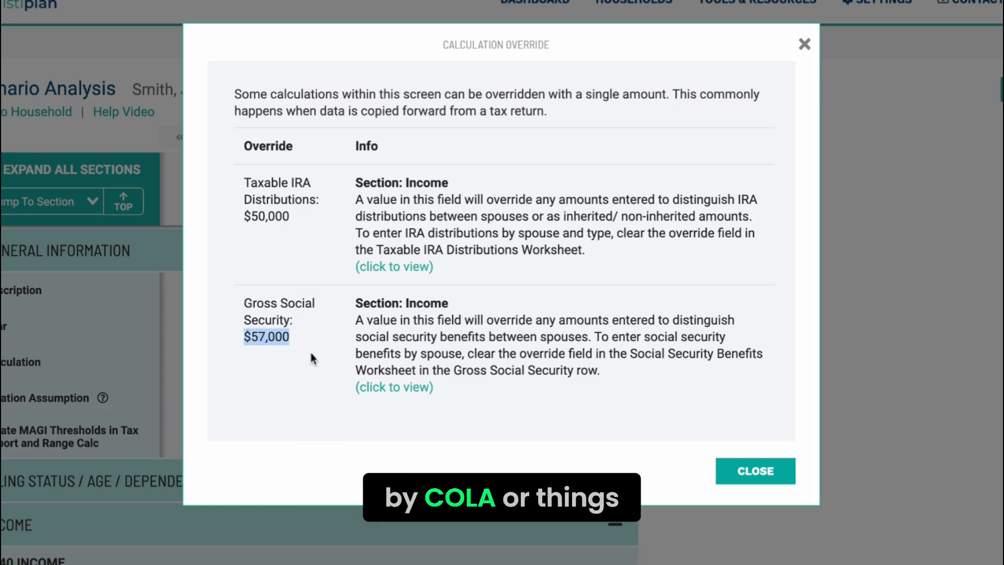
click(323, 328)
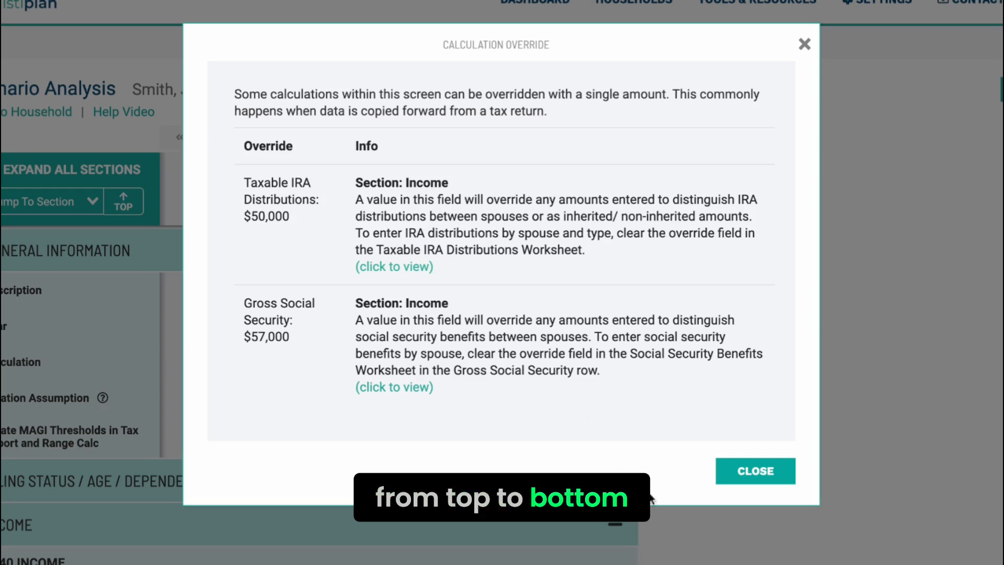
click(750, 479)
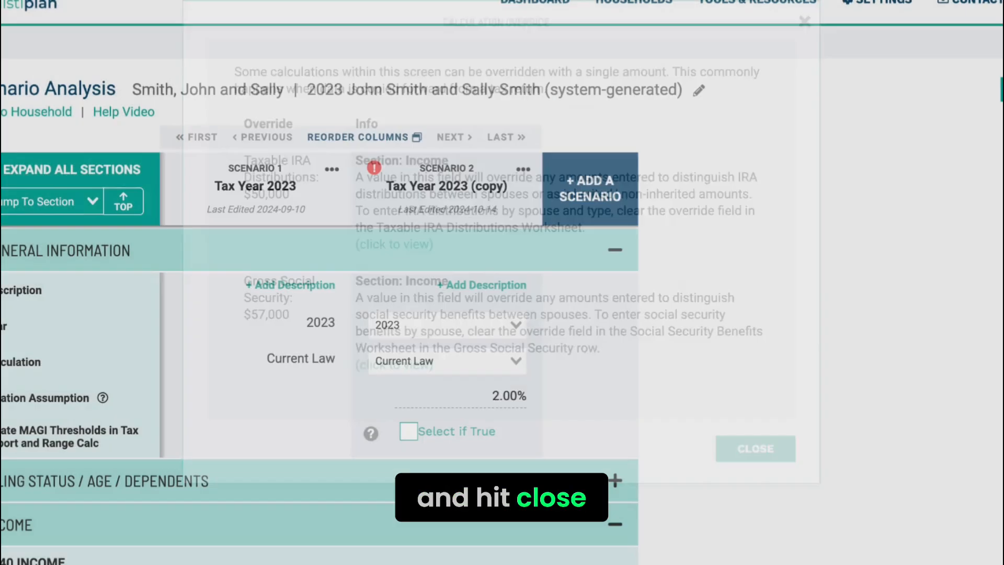
Step: Rename the copied scenario as "Tax Year 2024 Baseline"
click(452, 194)
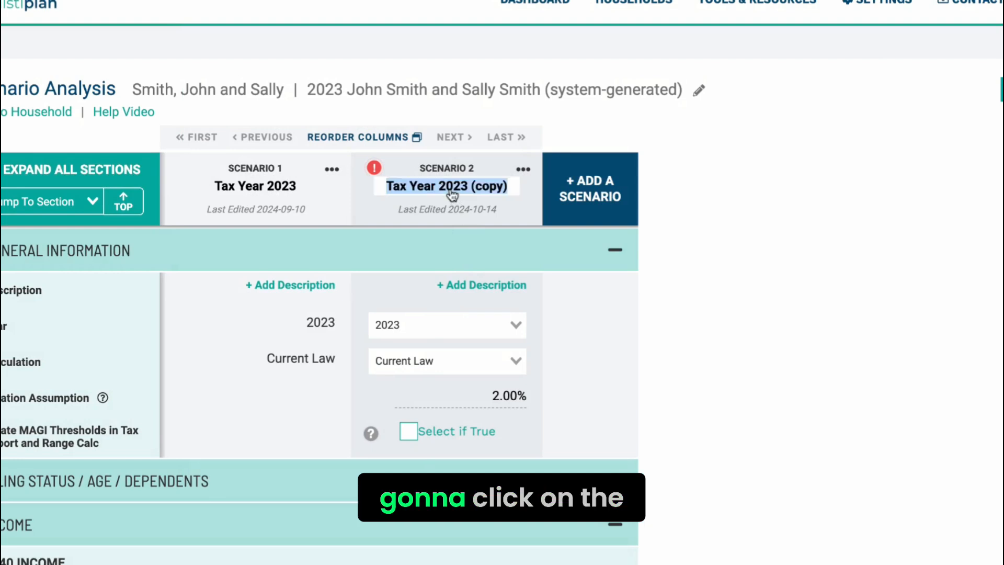
click(509, 193)
key(BackSpace)
key(BackSpace)
key(BackSpace)
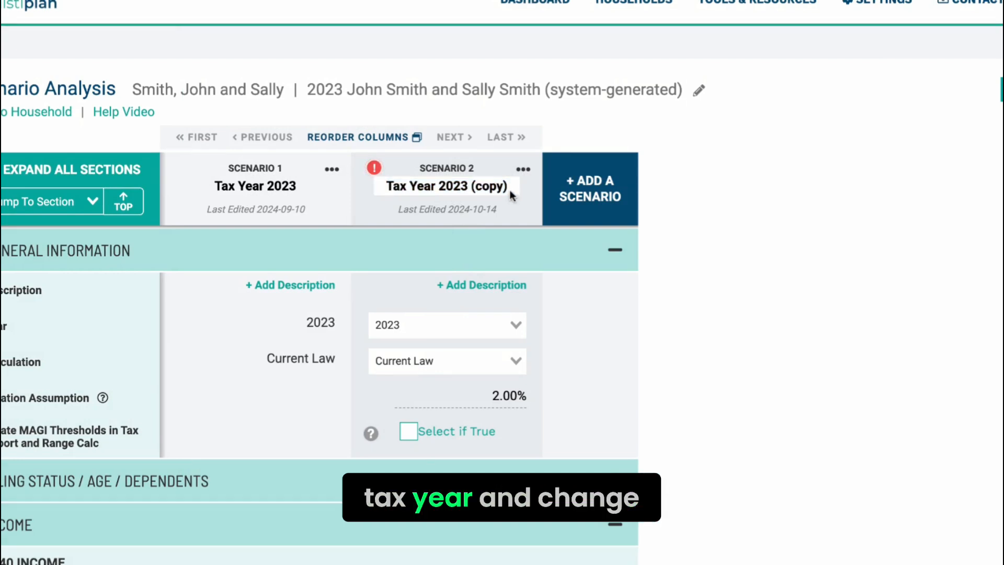
key(BackSpace)
key(BackSpace)
key(BackSpace)
key(BackSpace)
key(BackSpace)
text(4 )
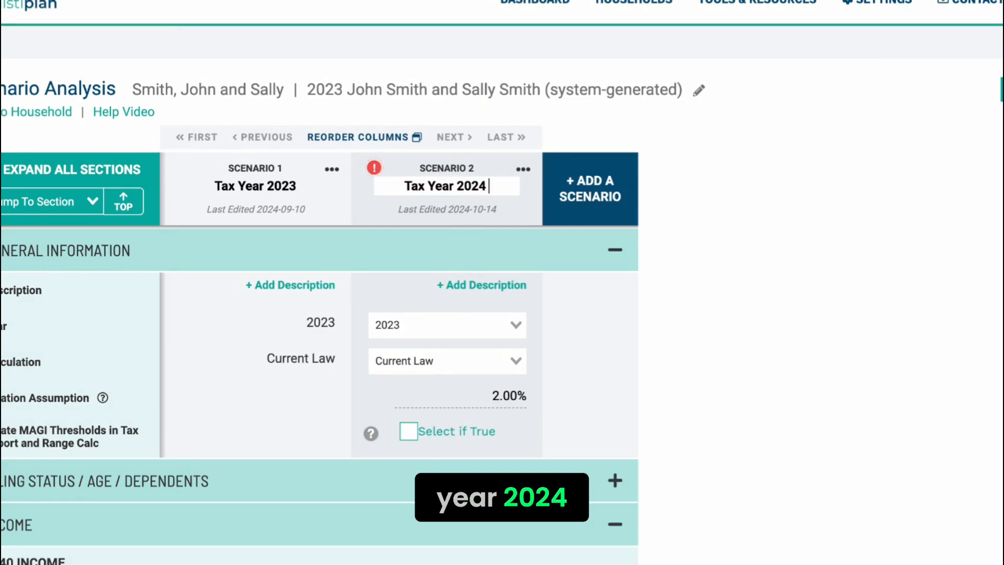
text(Baseline)
click(757, 293)
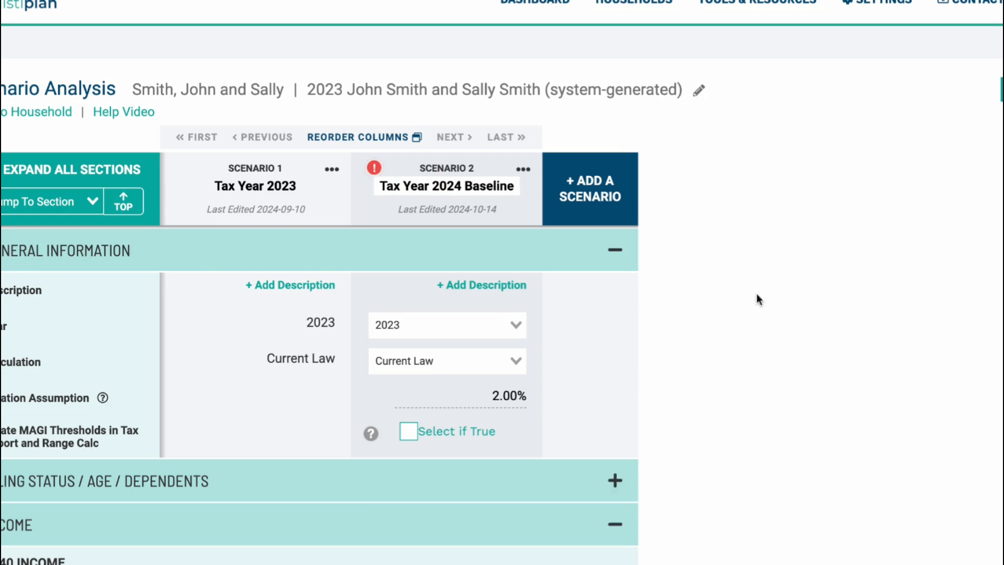
Step: Set the year of the Tax Year 2024 Baseline scenario to 2024
scroll(599, 384, down, 3)
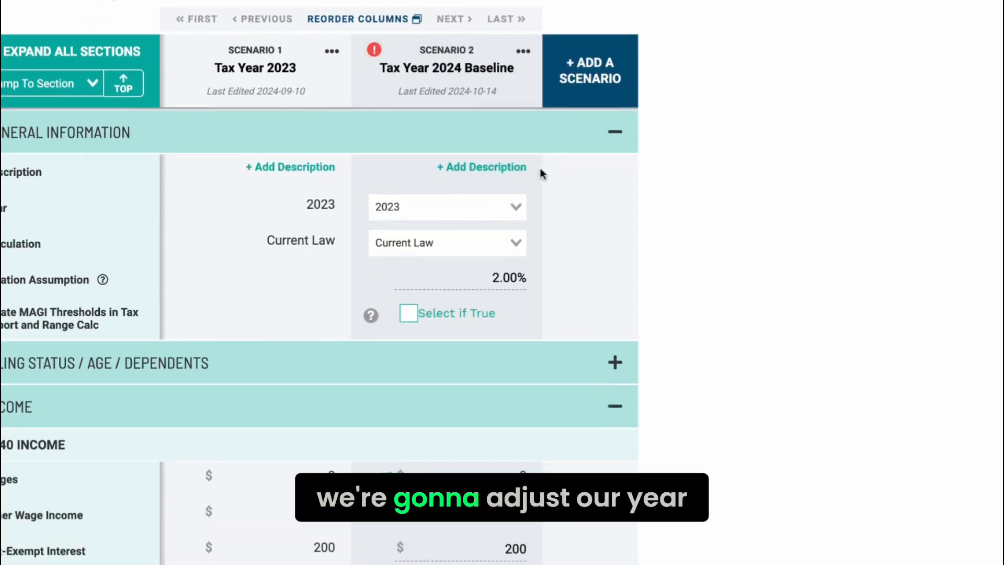
click(516, 208)
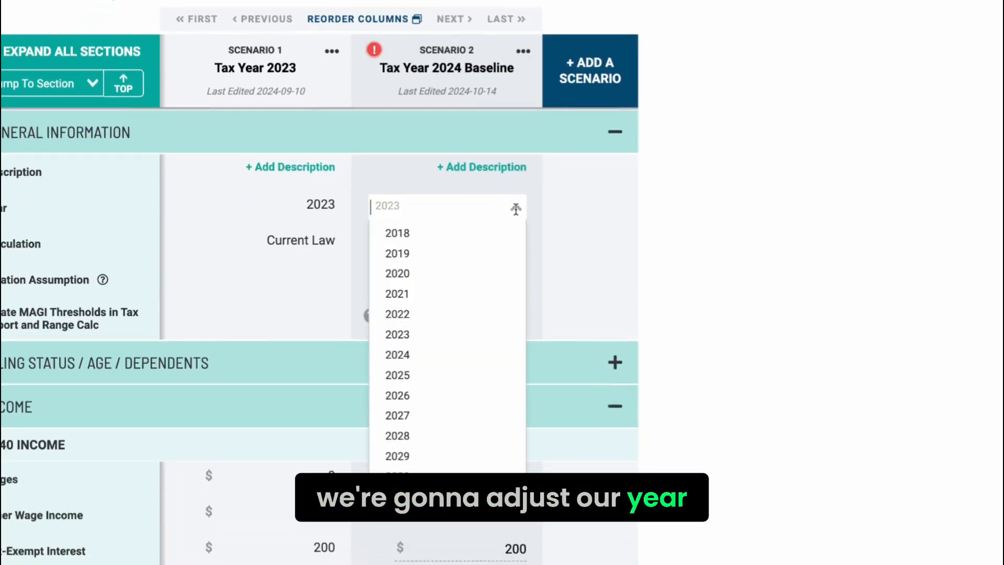
click(444, 359)
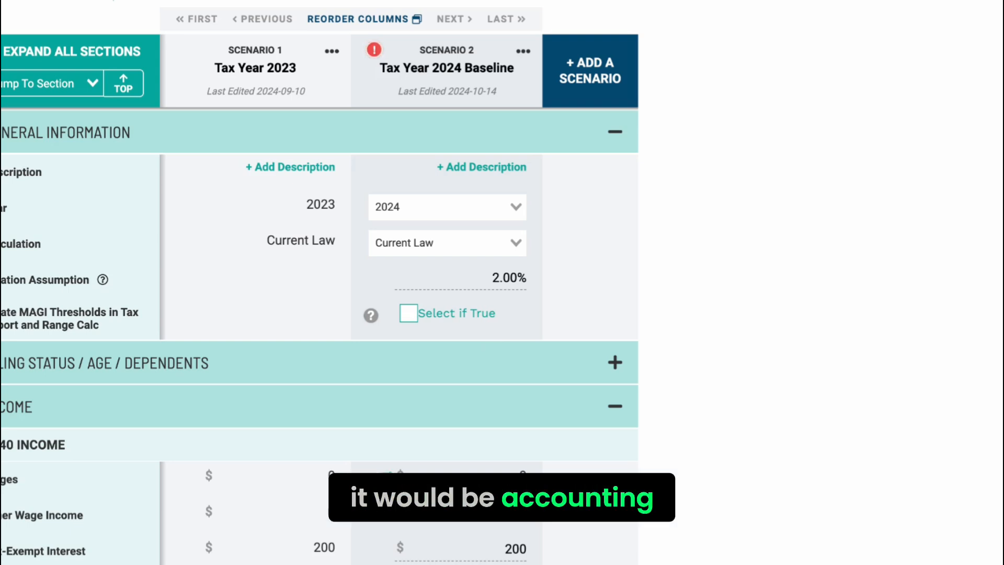
Step: Check the baseline scenario's filing status, age and dependents details, and collapse that section again
scroll(319, 285, down, 2)
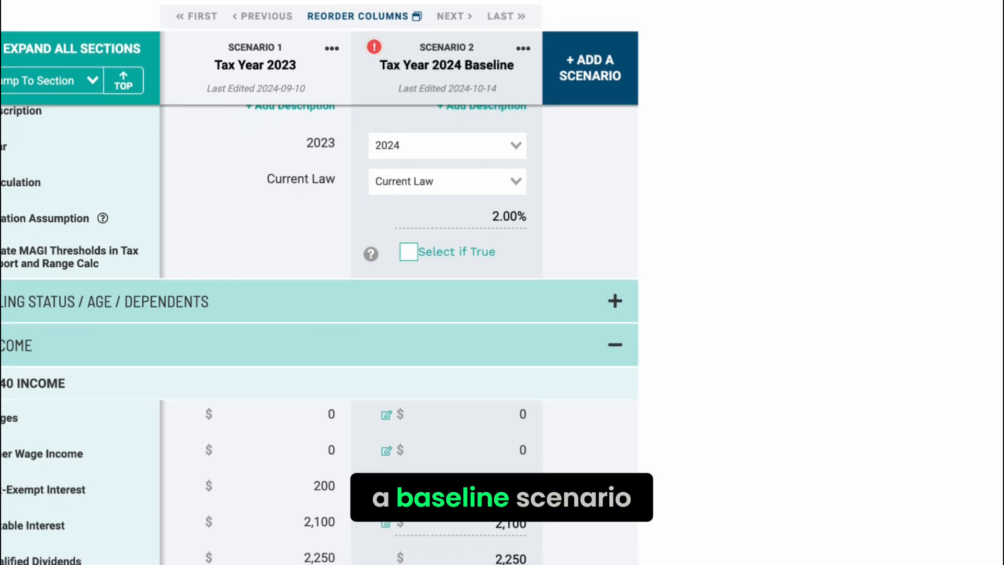
scroll(319, 285, down, 1)
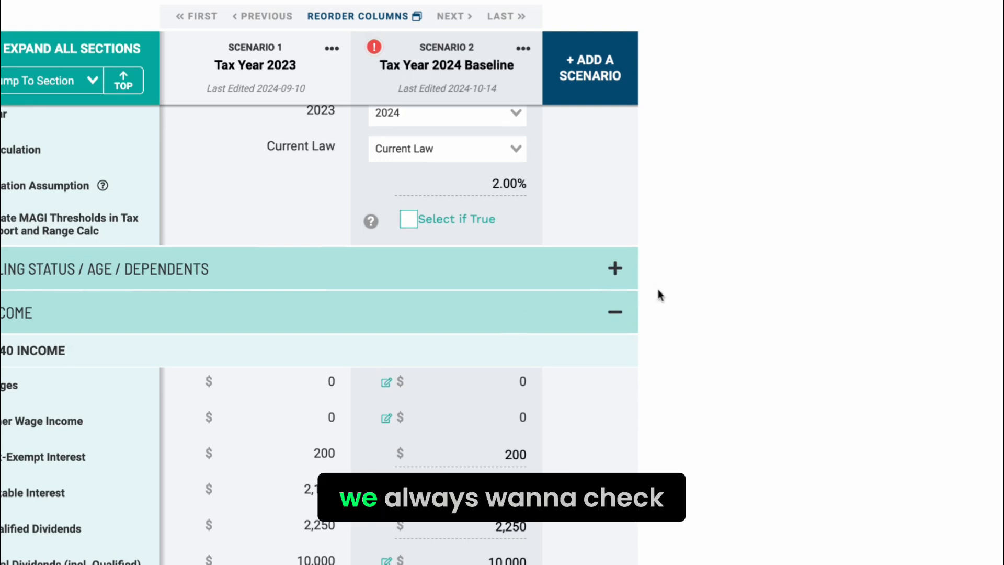
click(613, 276)
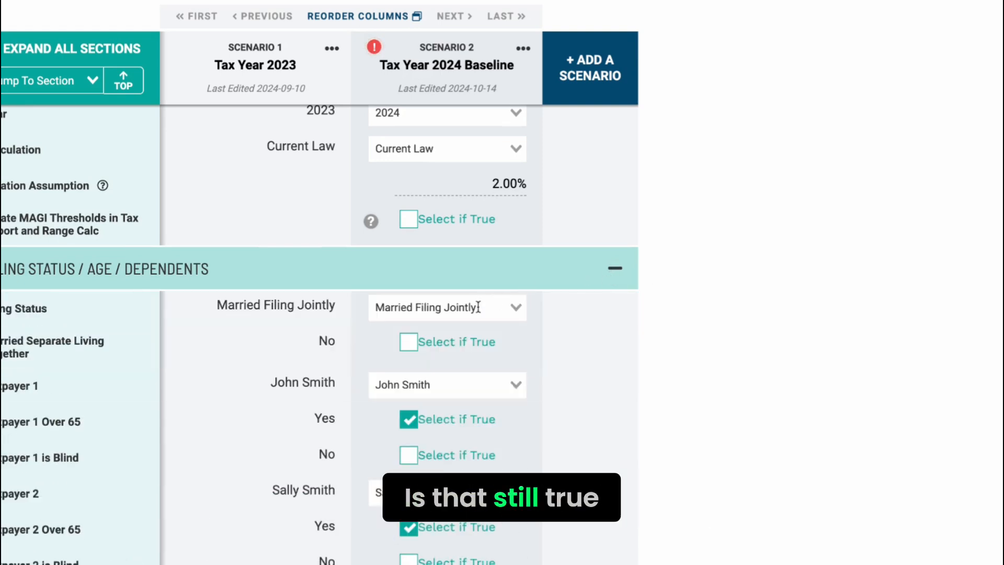
scroll(497, 340, down, 1)
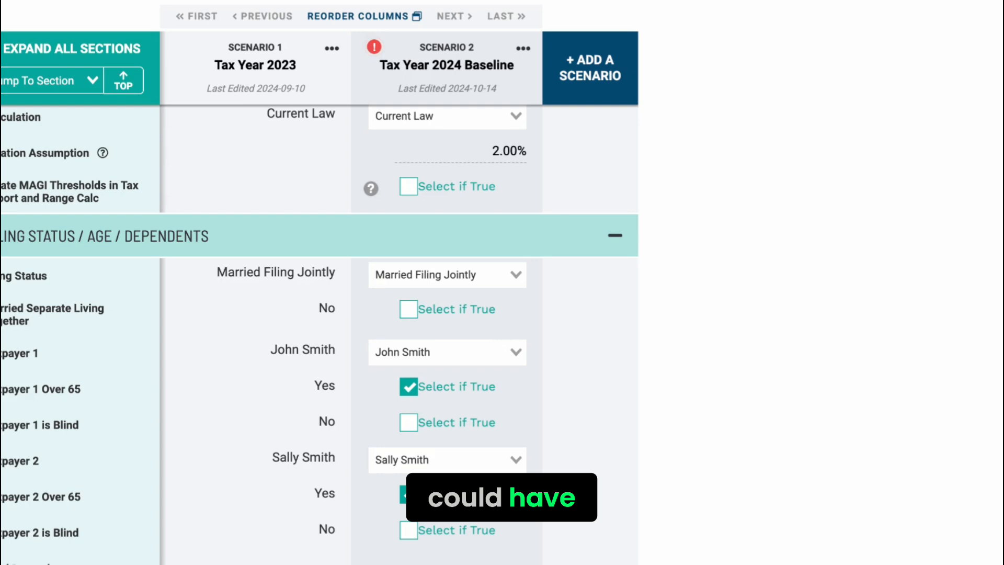
click(616, 238)
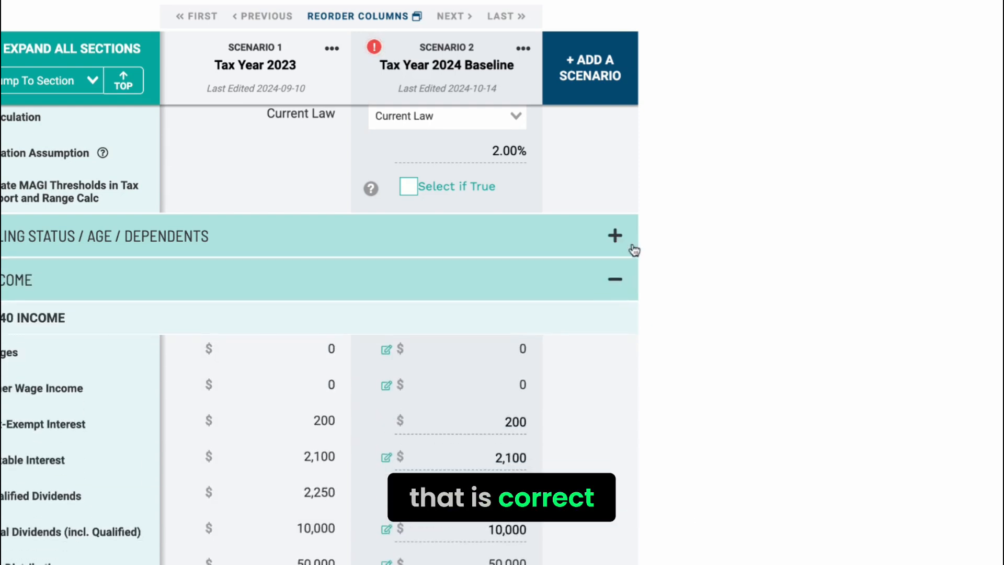
Step: Clear the combined taxable IRA distributions override in the baseline scenario's IRA distributions worksheet
scroll(664, 312, down, 2)
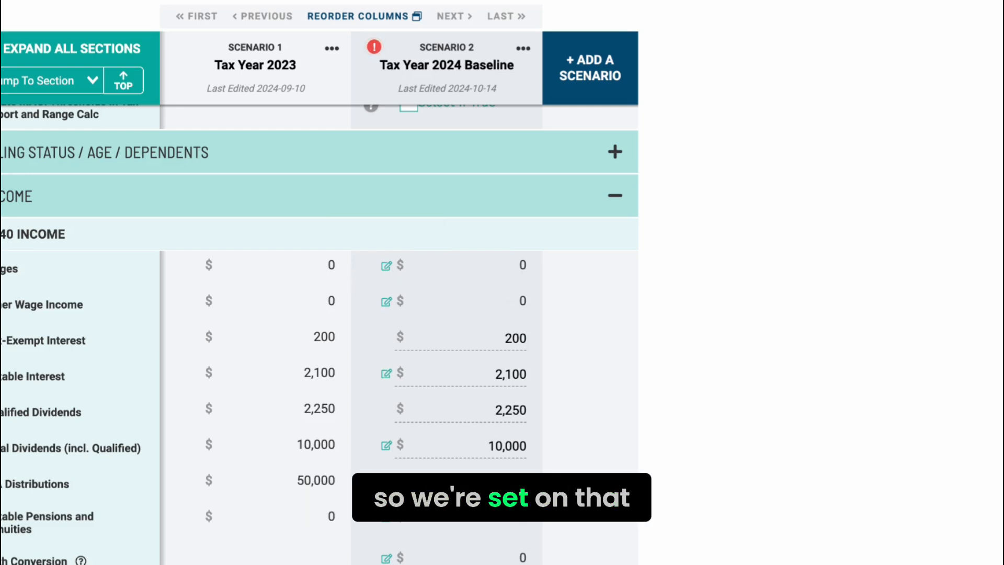
scroll(319, 335, down, 1)
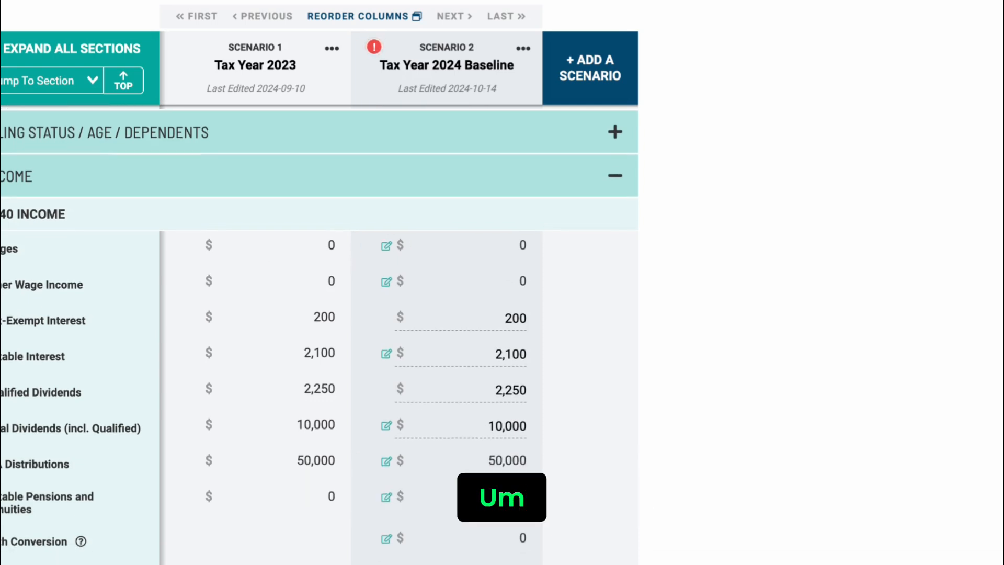
scroll(319, 335, down, 3)
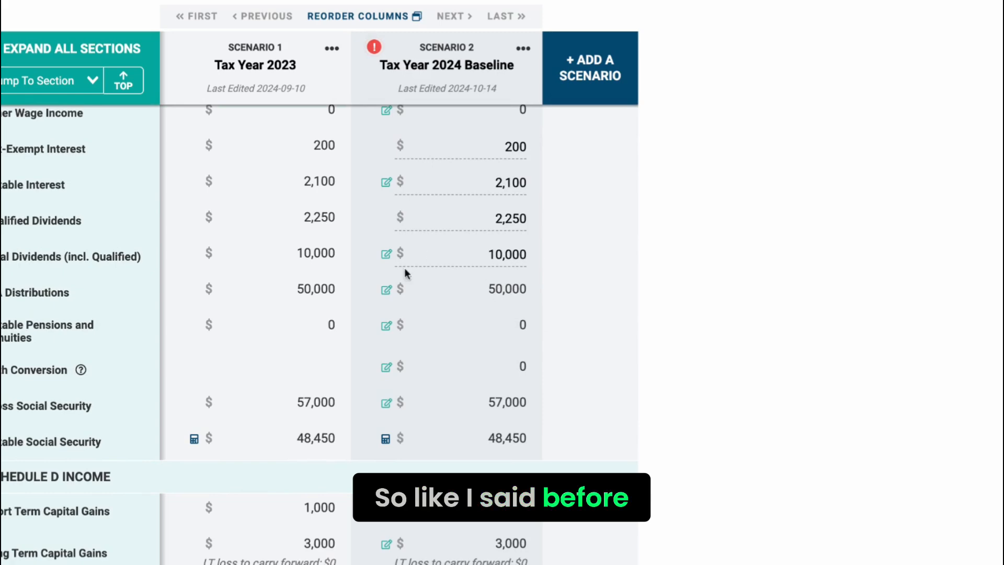
click(386, 291)
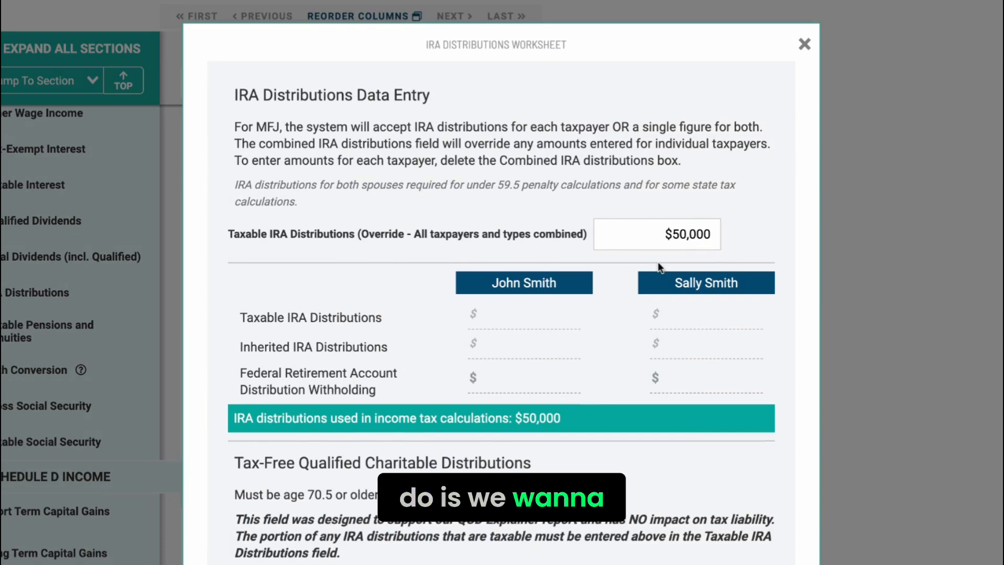
drag(656, 238, 741, 233)
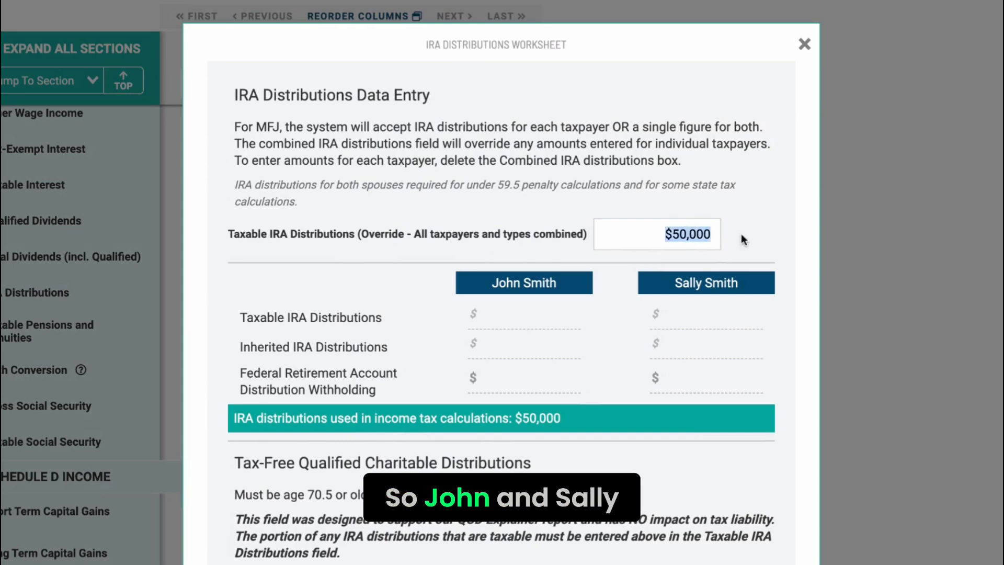
key(BackSpace)
Step: Enter taxable IRA distributions of 25,000 for each of the two taxpayers and close the worksheet
click(528, 317)
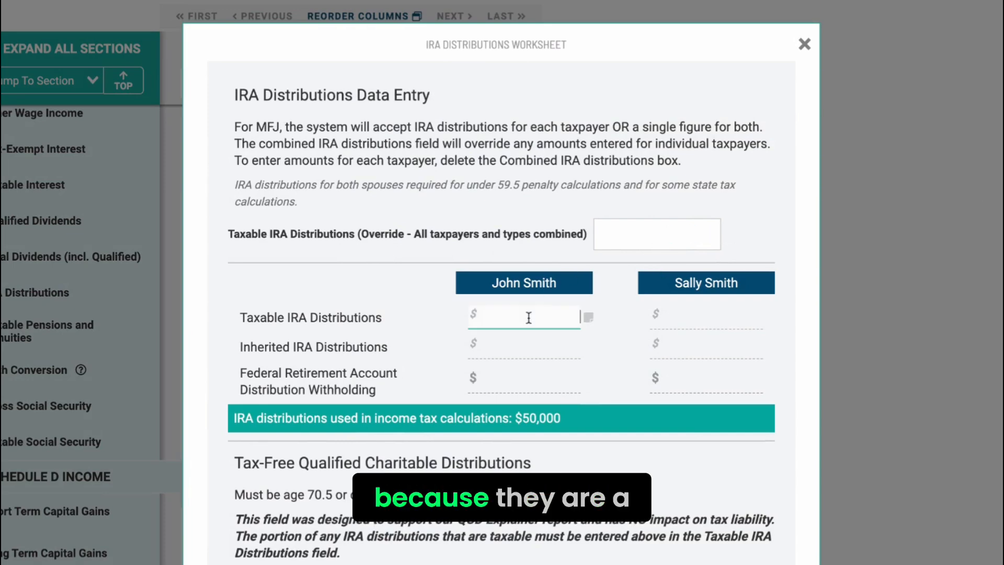
text(25000)
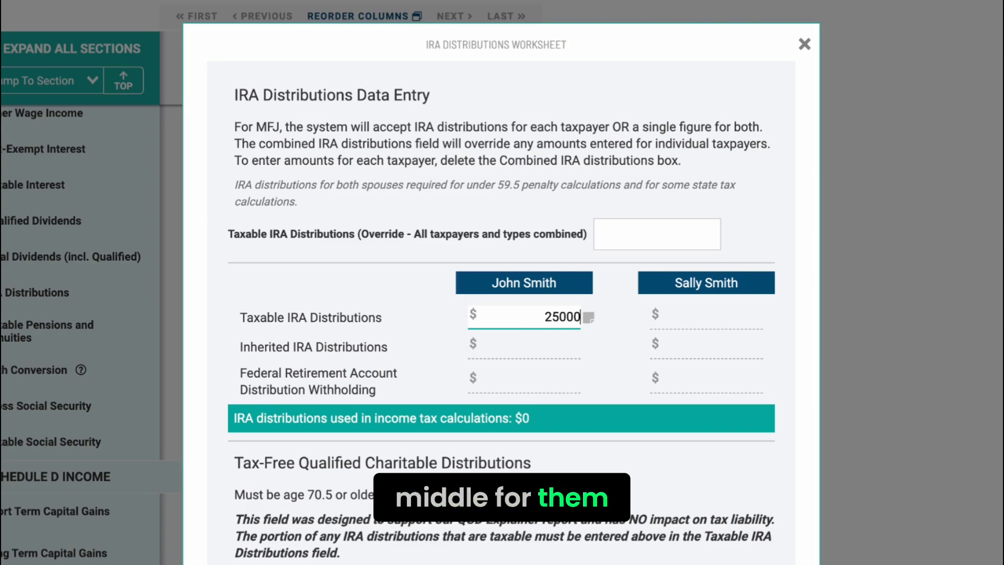
click(692, 317)
text(2500)
text(000)
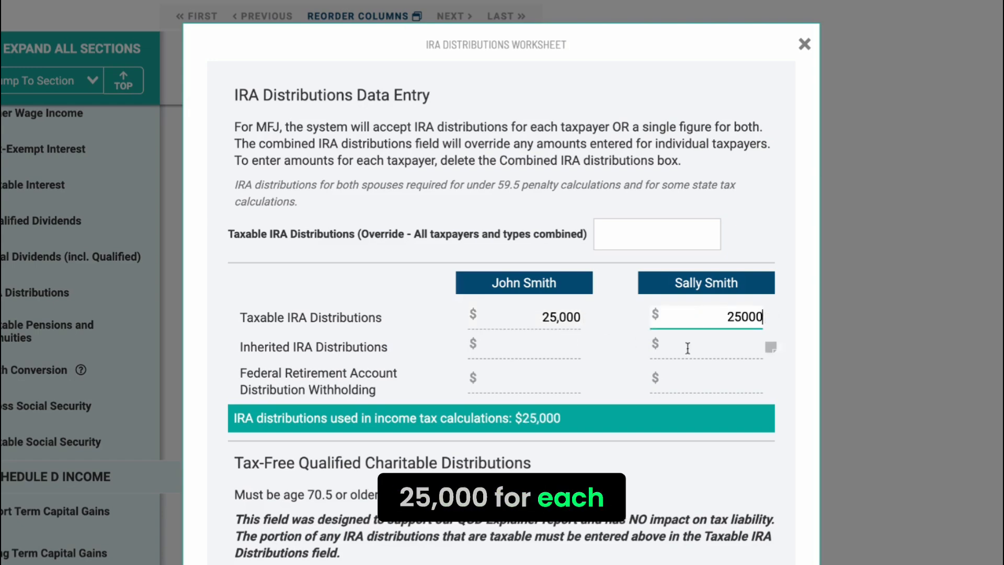
scroll(670, 415, down, 3)
click(747, 516)
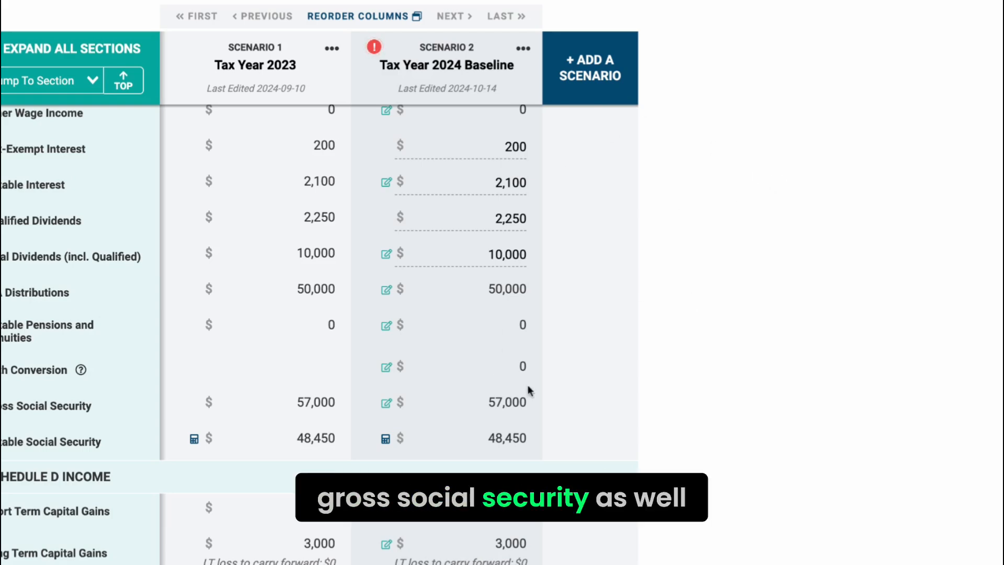
Step: Replace the combined Social Security benefits override in the baseline scenario with benefits of 29,500 for each of the two taxpayers
click(386, 405)
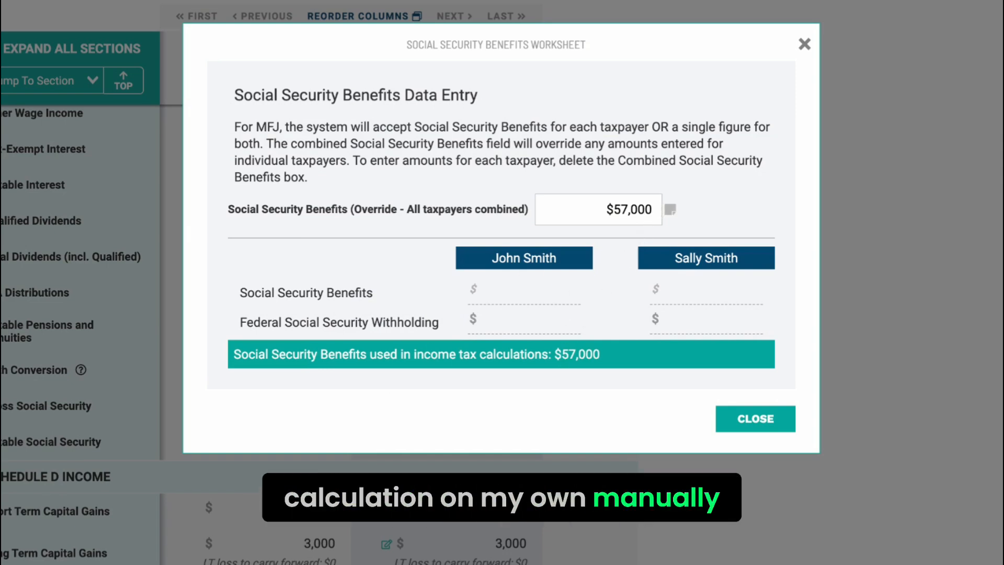
click(589, 208)
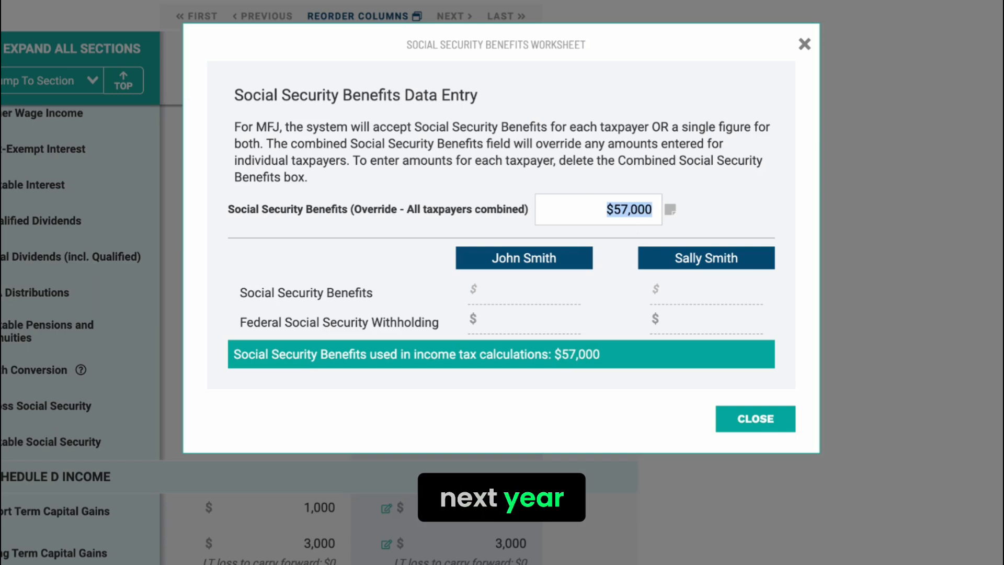
key(BackSpace)
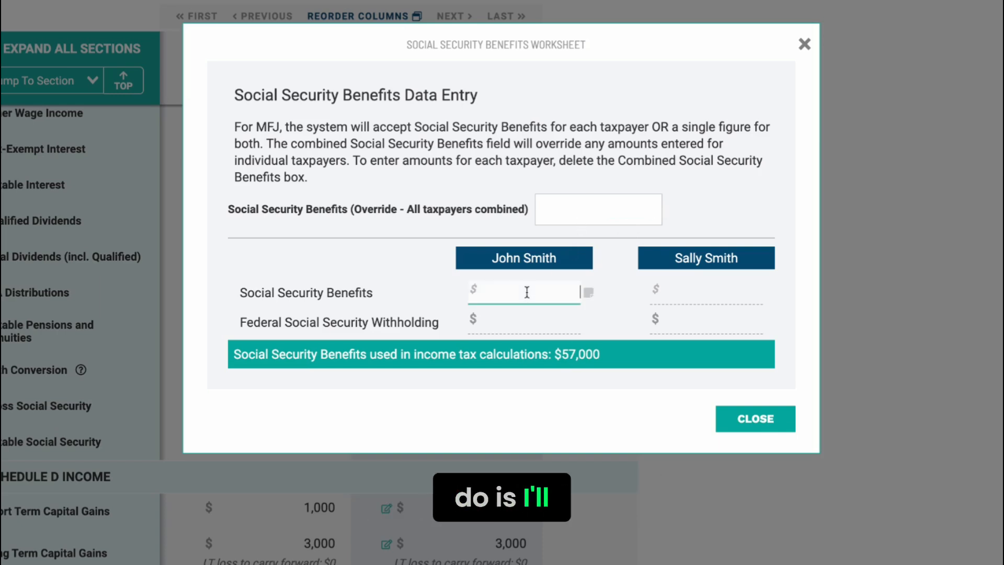
text(29,500)
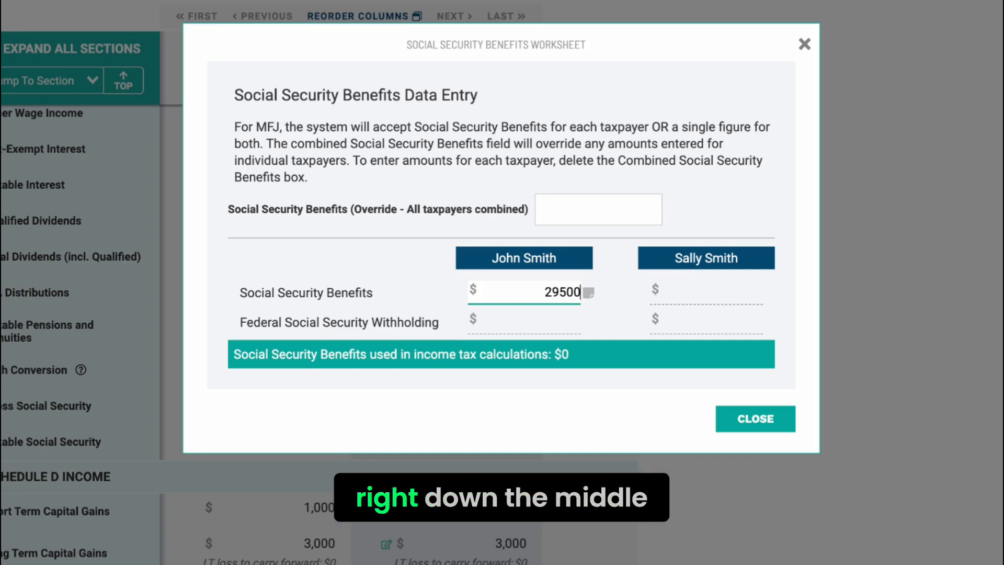
click(732, 289)
text(29500)
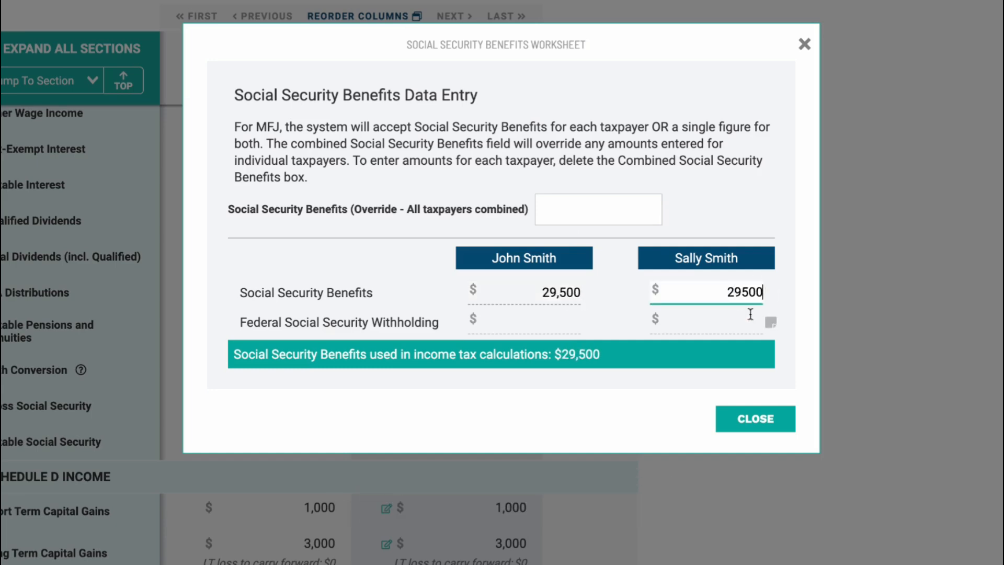
click(770, 426)
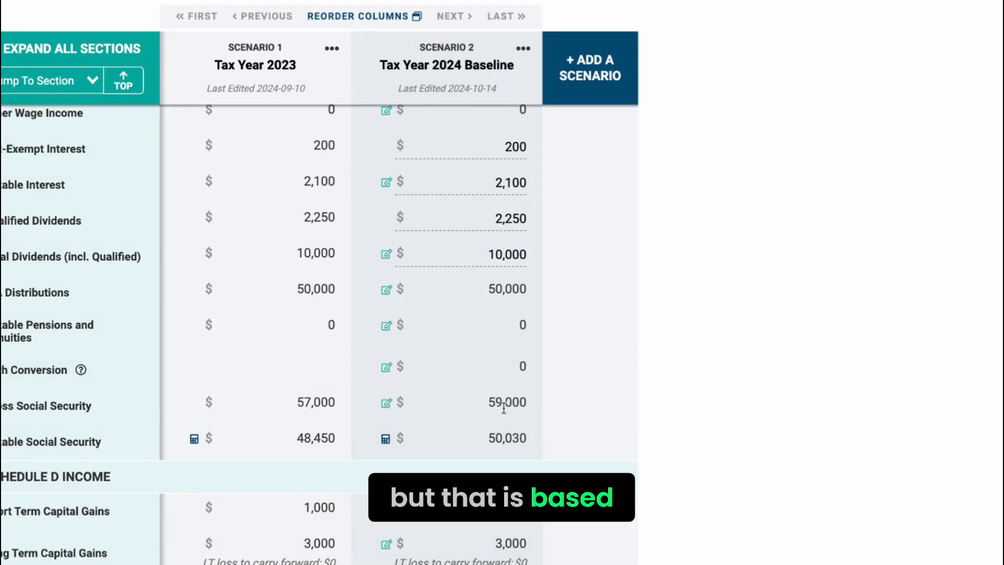
Step: Clear the short-term gains and losses amount in the baseline scenario's Capital Gains worksheet and close the worksheet
scroll(485, 346, down, 3)
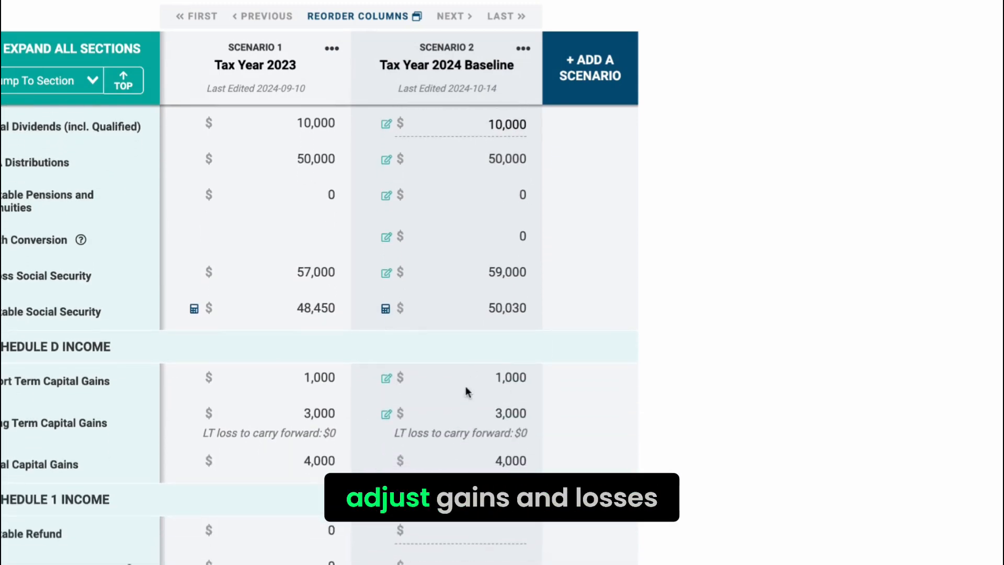
click(386, 378)
drag(768, 132, 617, 130)
key(BackSpace)
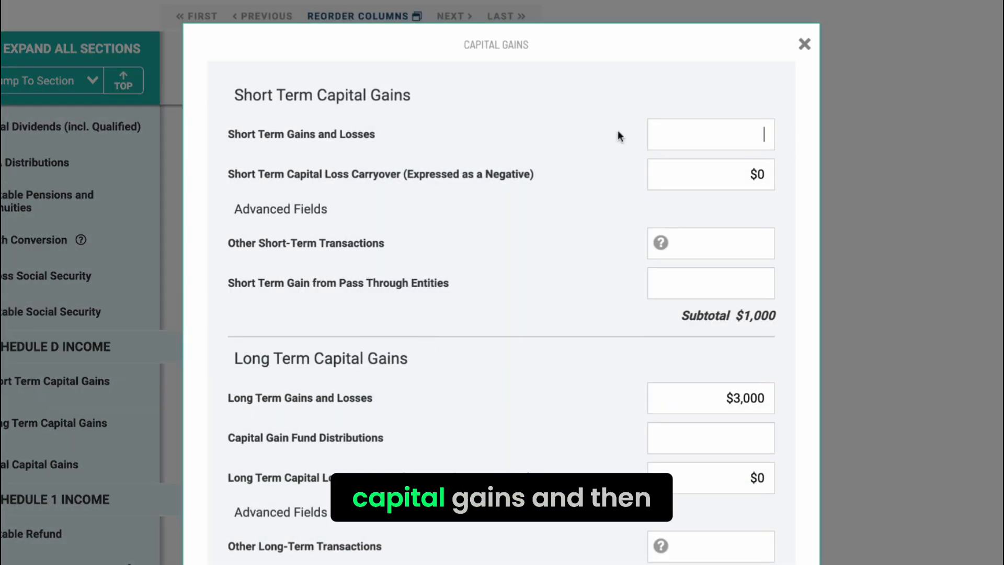
scroll(629, 282, down, 5)
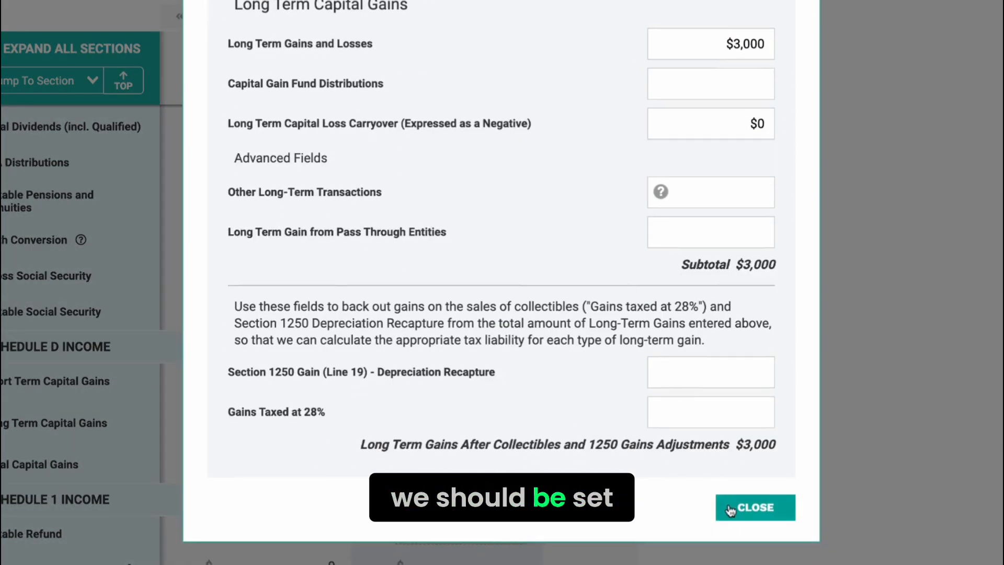
click(755, 506)
scroll(457, 466, up, 1)
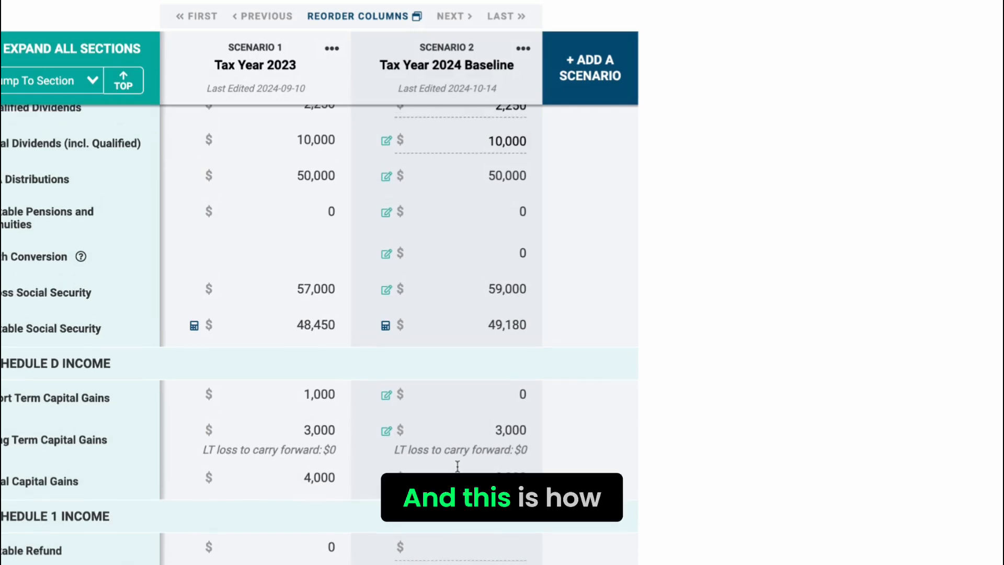
scroll(457, 466, up, 6)
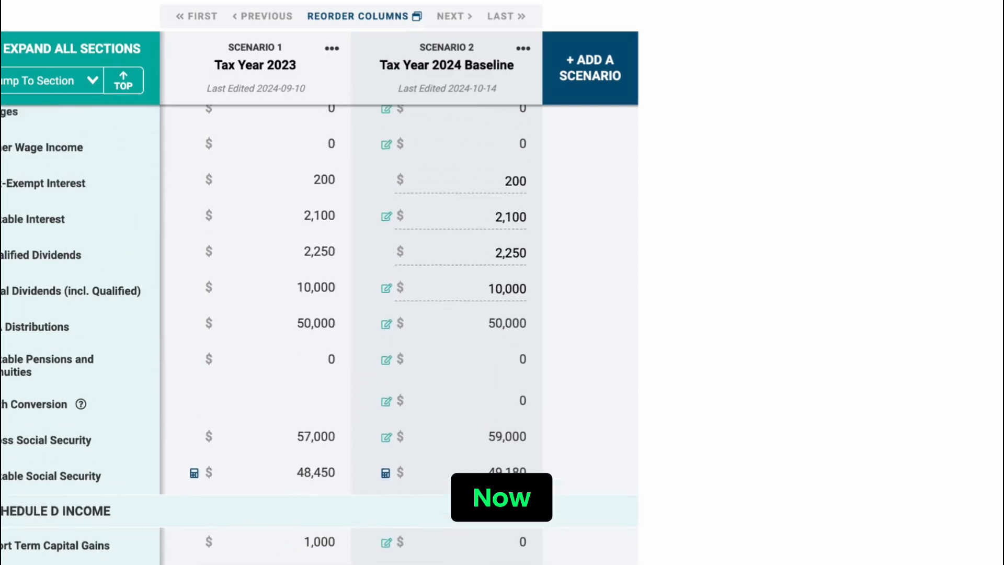
scroll(319, 330, up, 6)
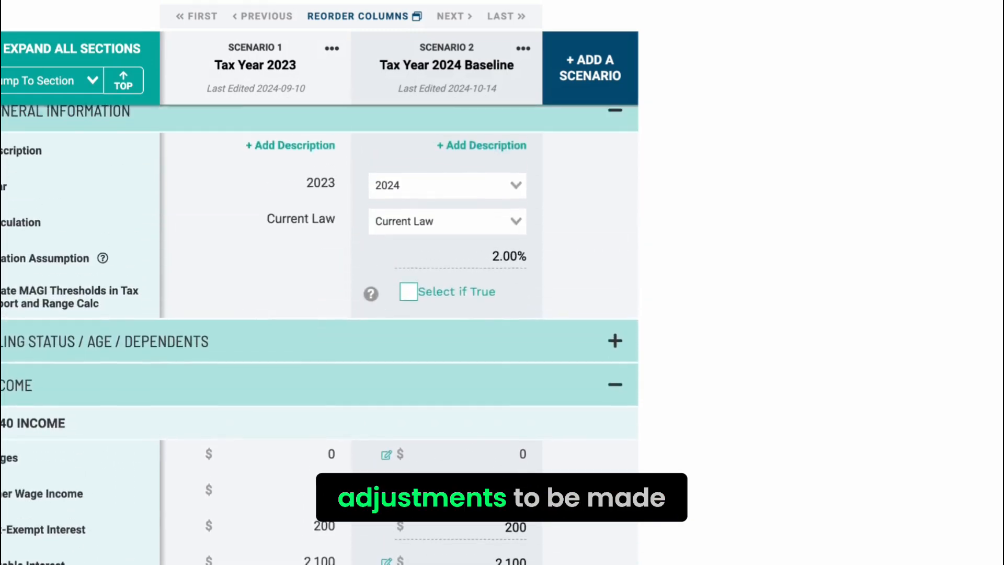